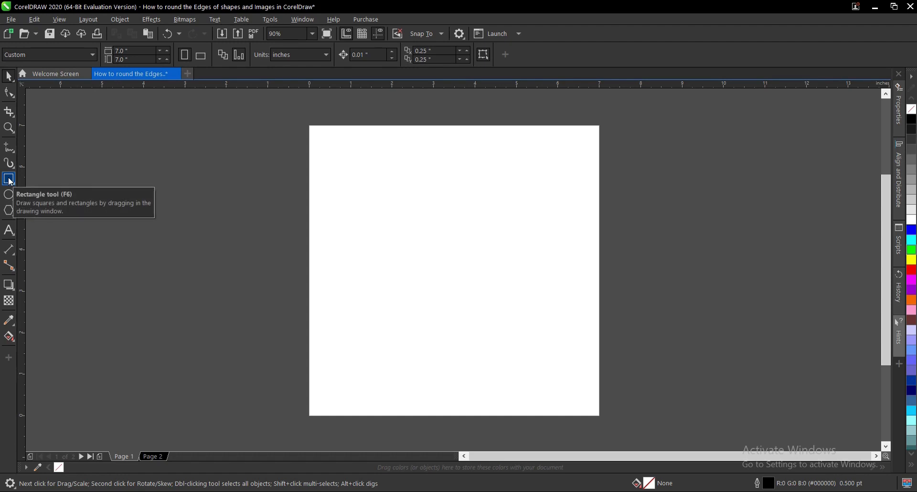
# Draw a square, centre it on the page and enlarge it to 4.623 × 4.623 inches.
pyautogui.click(9, 180)
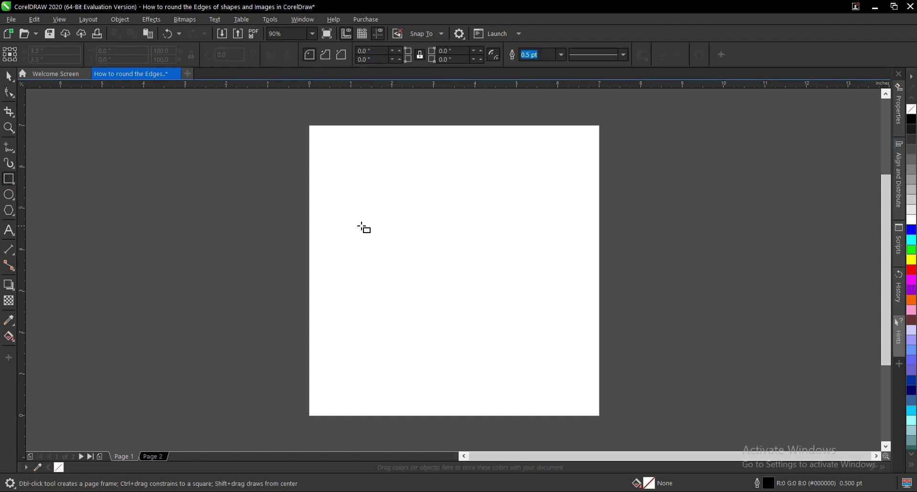
pyautogui.click(429, 244)
pyautogui.moveTo(445, 263); pyautogui.dragTo(476, 326)
pyautogui.press('space')
pyautogui.press('p')
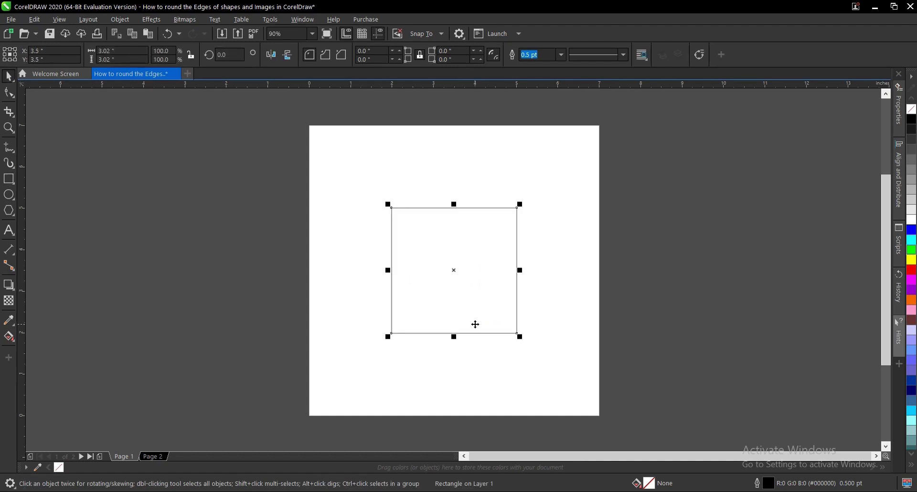
pyautogui.moveTo(521, 336); pyautogui.dragTo(554, 390)
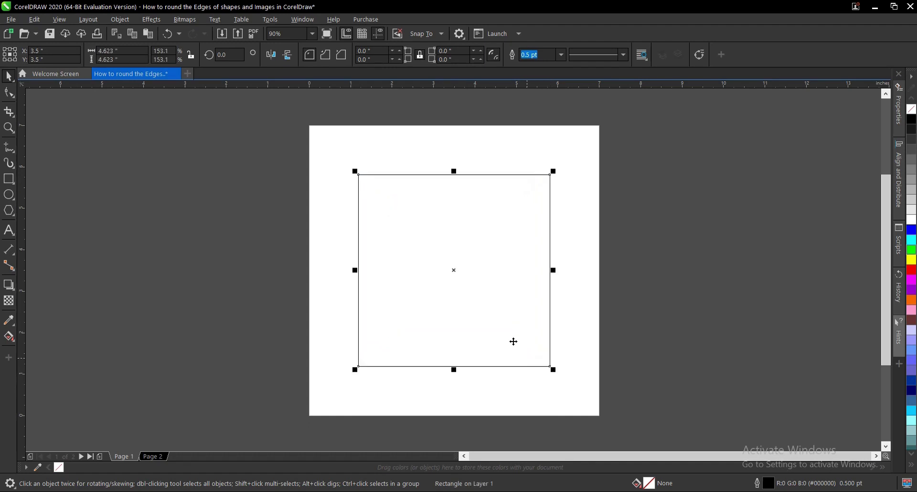
# Enter a 0.5-inch top-left corner radius with corners locked so all four round equally.
pyautogui.scroll(2, 462, 253)
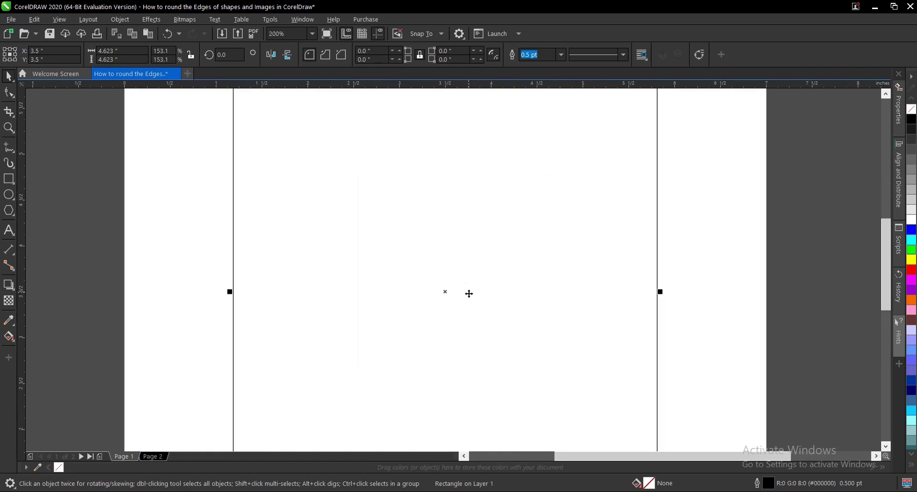
pyautogui.scroll(-2, 470, 295)
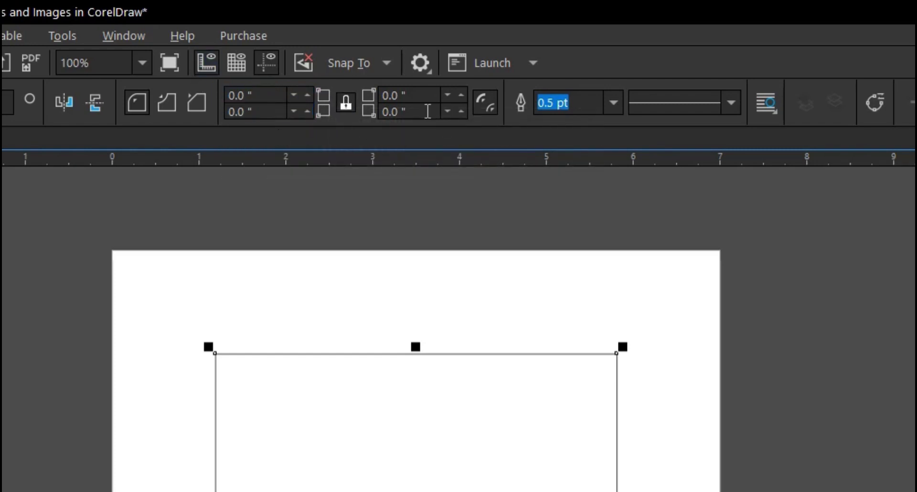
pyautogui.click(345, 102)
pyautogui.click(262, 95)
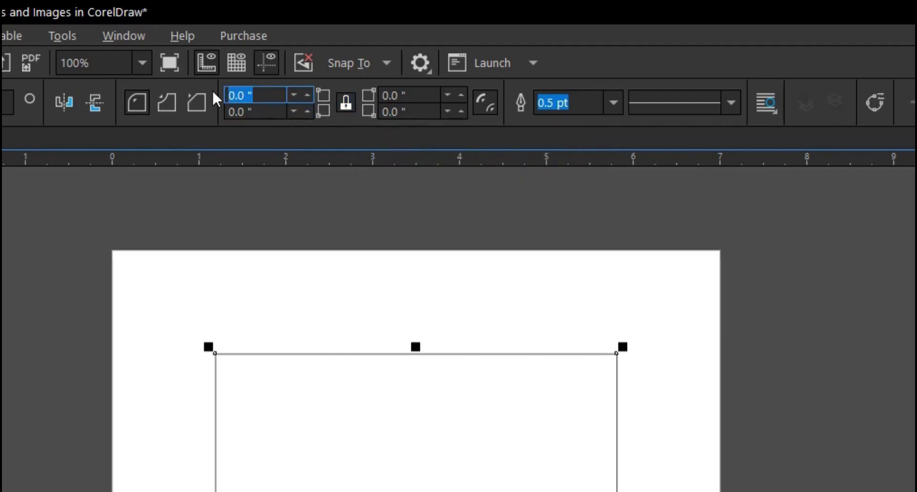
pyautogui.write('0.')
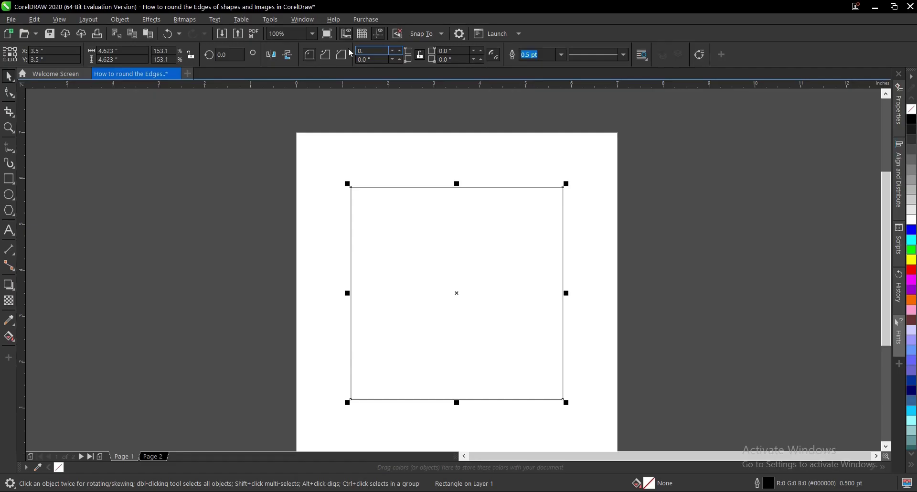
pyautogui.write('5')
pyautogui.press('Return')
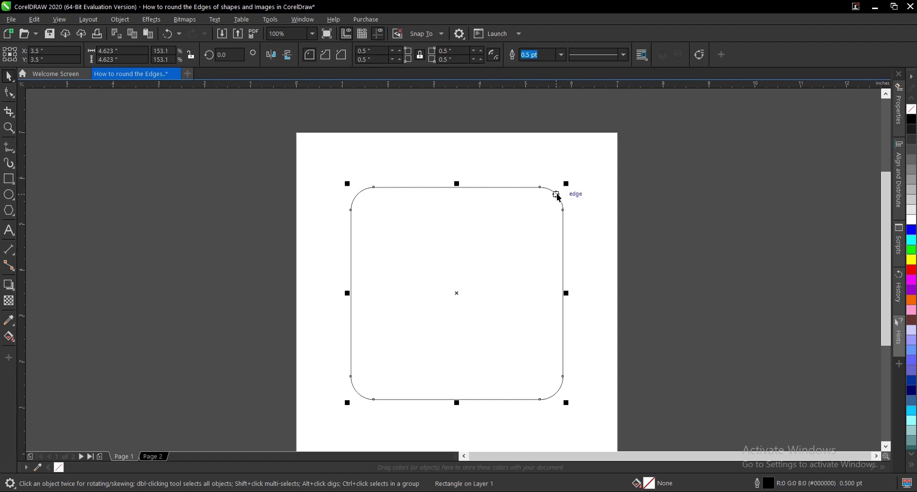
# Undo the corner rounding and unlink the corner radii so each can be set separately.
pyautogui.click(619, 232)
pyautogui.hotkey('ctrl', 'z')
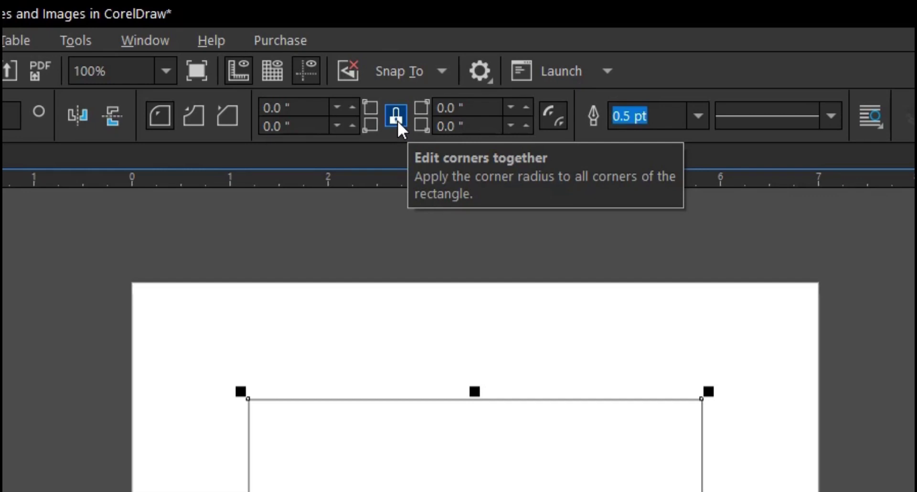
pyautogui.click(396, 116)
pyautogui.click(391, 113)
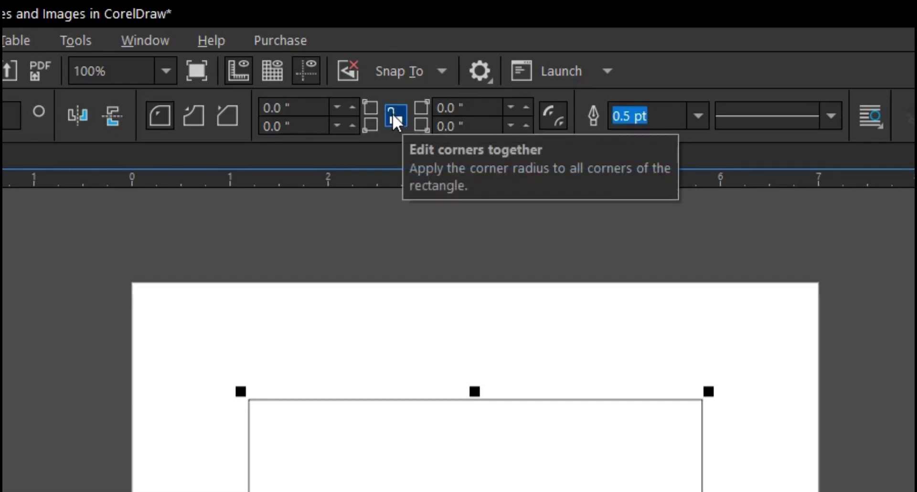
pyautogui.click(393, 115)
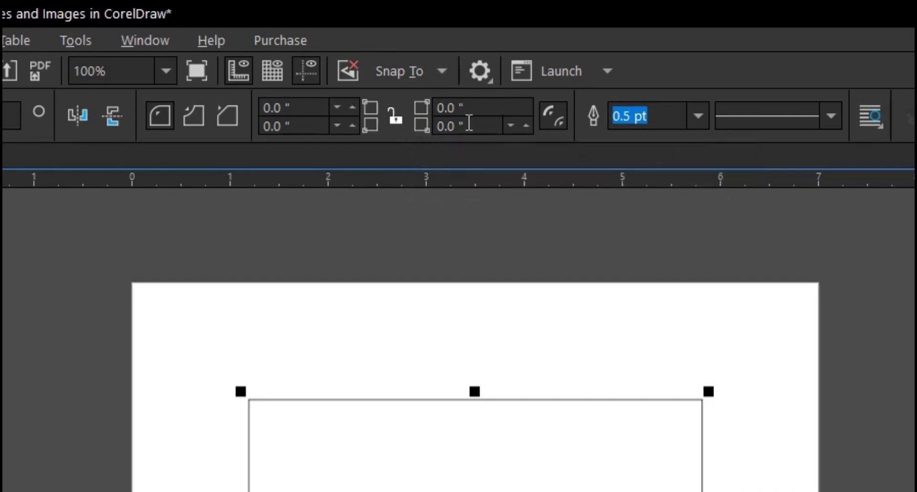
# Try a 0.5-inch radius on the top-right corner alone, undo it, and reselect the square with the Shape tool.
pyautogui.click(491, 107)
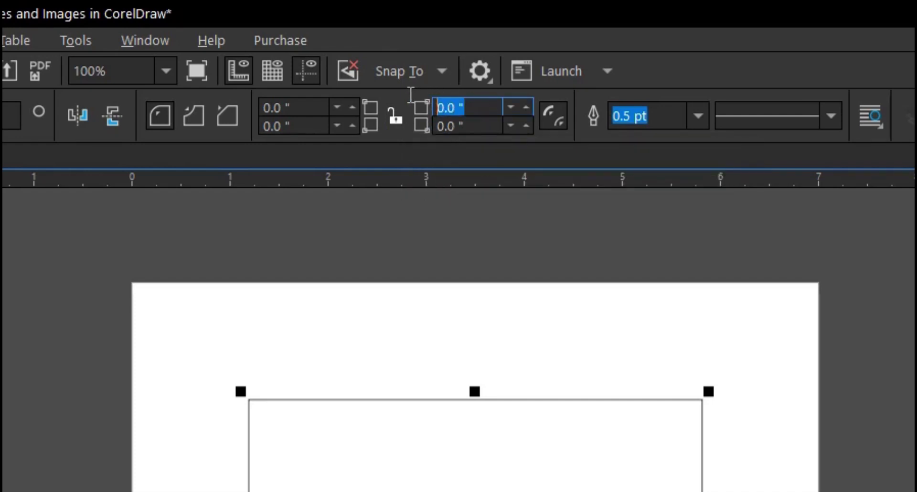
pyautogui.write('0')
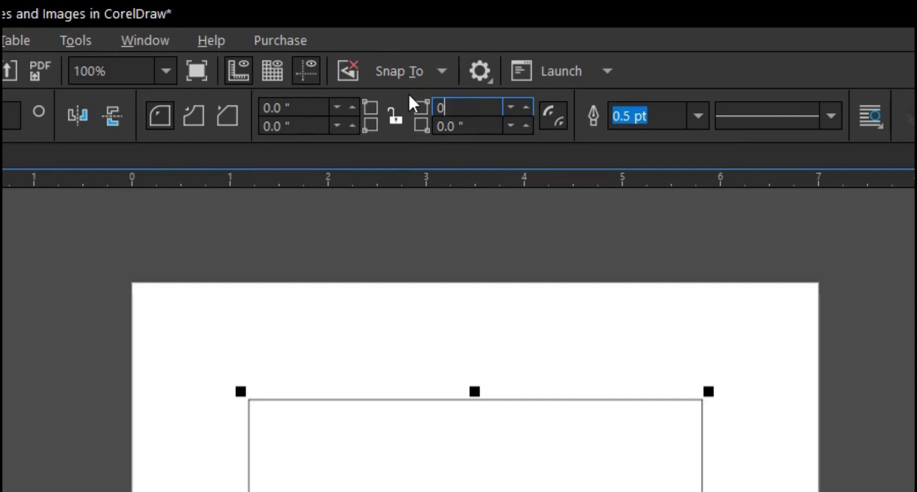
pyautogui.write('.5')
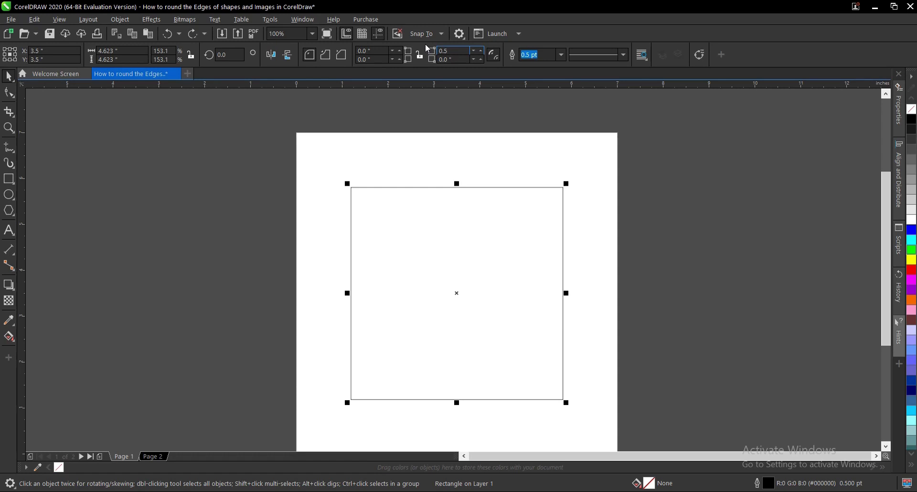
pyautogui.press('Return')
pyautogui.hotkey('ctrl', 'z')
pyautogui.click(512, 258)
pyautogui.click(511, 257)
pyautogui.click(9, 94)
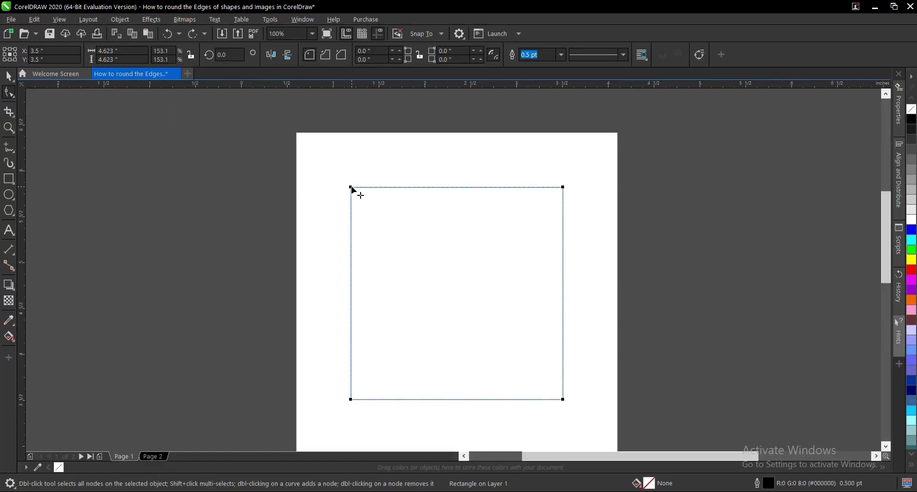
pyautogui.scroll(4, 352, 188)
pyautogui.scroll(-4, 344, 202)
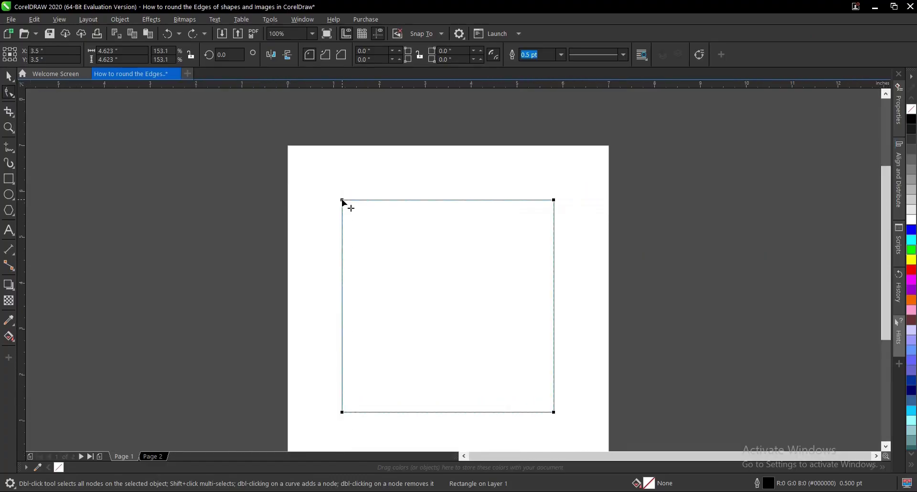
pyautogui.moveTo(343, 203); pyautogui.dragTo(367, 224)
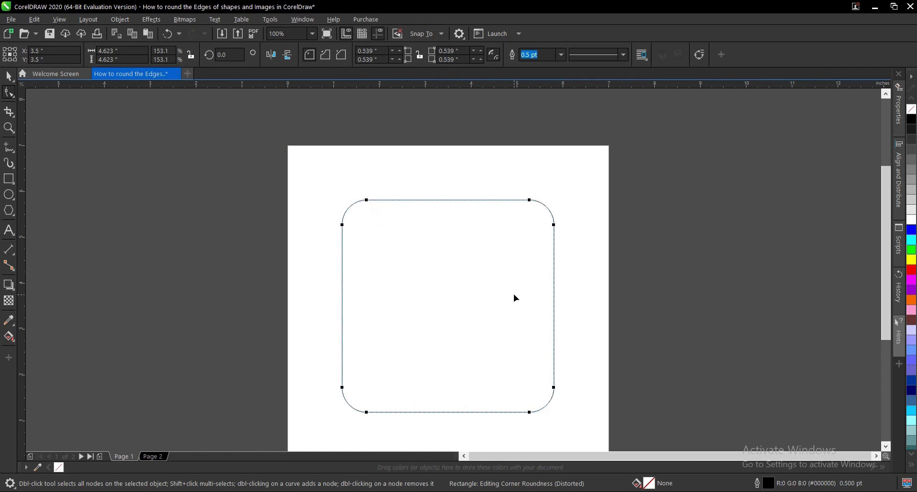
pyautogui.hotkey('ctrl', 'z')
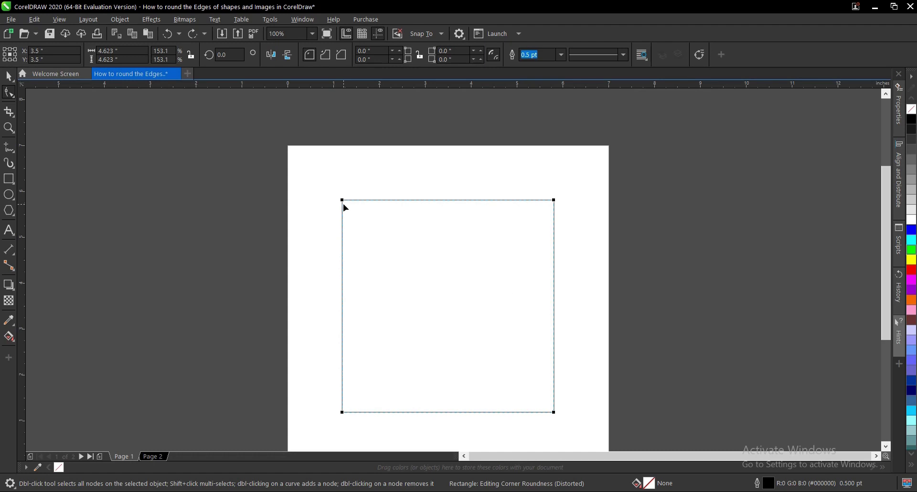
pyautogui.scroll(2, 343, 204)
pyautogui.scroll(-2, 344, 184)
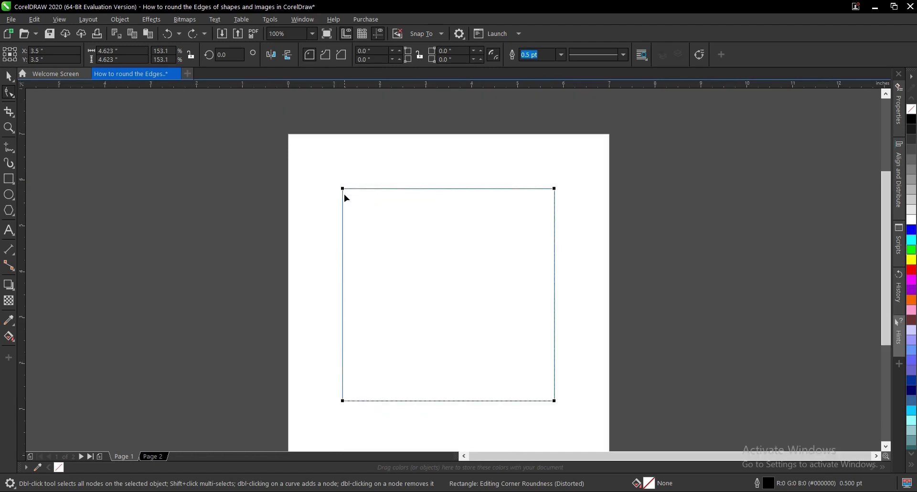
pyautogui.scroll(1, 345, 195)
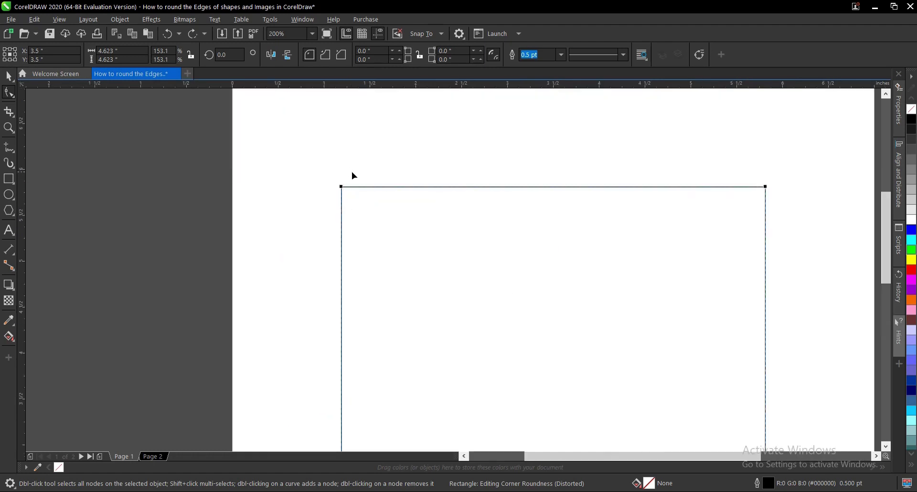
pyautogui.scroll(-1, 352, 173)
pyautogui.scroll(1, 346, 191)
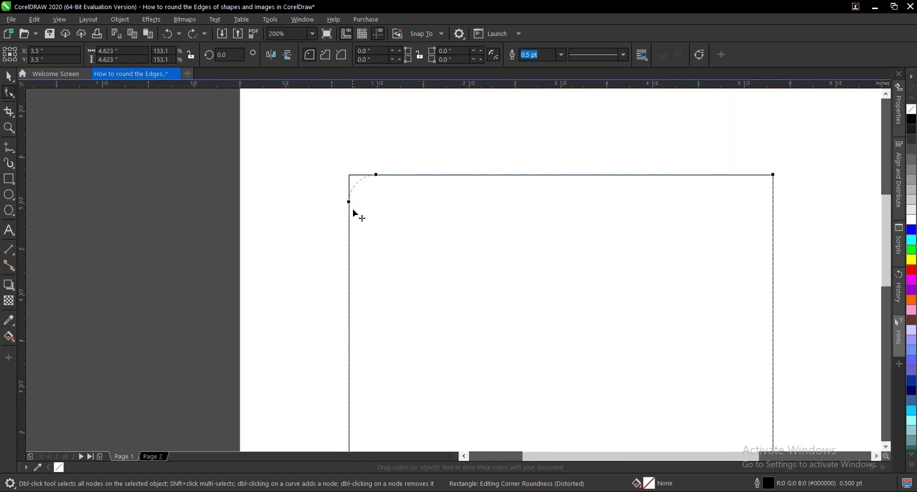
pyautogui.moveTo(360, 237); pyautogui.dragTo(337, 166)
pyautogui.moveTo(347, 216)
pyautogui.mouseDown()
pyautogui.moveTo(364, 307)
pyautogui.moveTo(356, 255)
pyautogui.moveTo(351, 306)
pyautogui.moveTo(363, 222)
pyautogui.mouseUp()
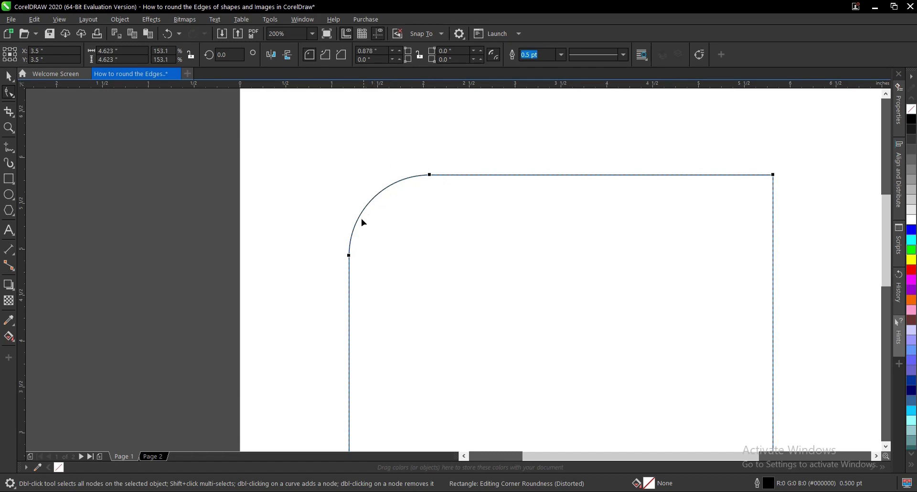
pyautogui.scroll(-2, 395, 157)
pyautogui.hotkey('ctrl', 'z')
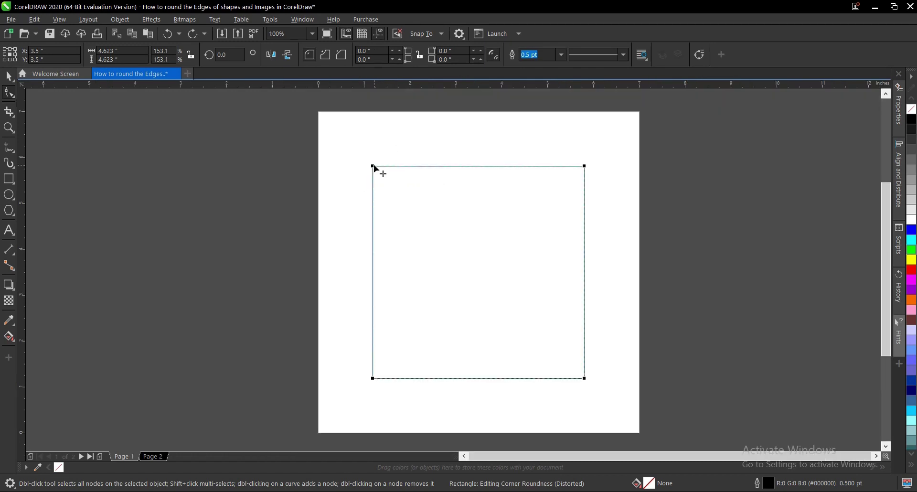
# Round only the square's top-left corner to about 1.237 inches, then move to Page 2.
pyautogui.moveTo(374, 168); pyautogui.dragTo(374, 223)
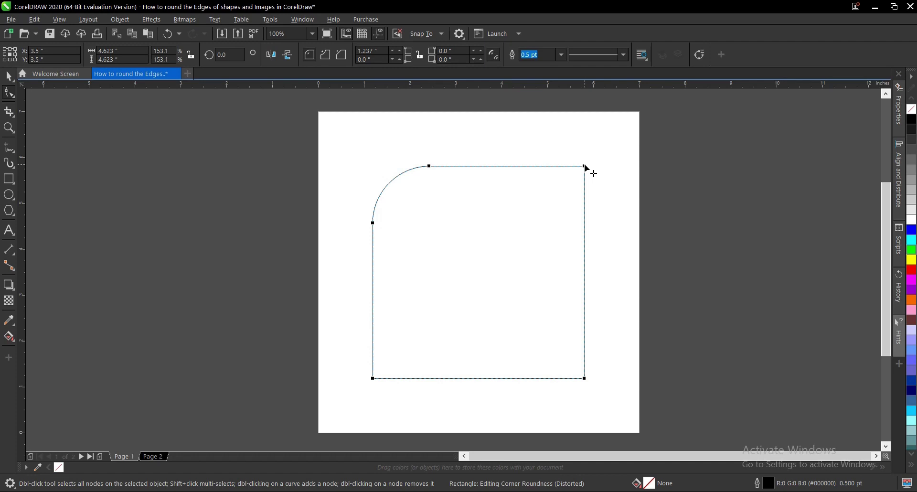
pyautogui.moveTo(587, 168)
pyautogui.mouseDown()
pyautogui.moveTo(584, 205)
pyautogui.moveTo(585, 147)
pyautogui.mouseUp()
pyautogui.click(8, 76)
pyautogui.click(155, 238)
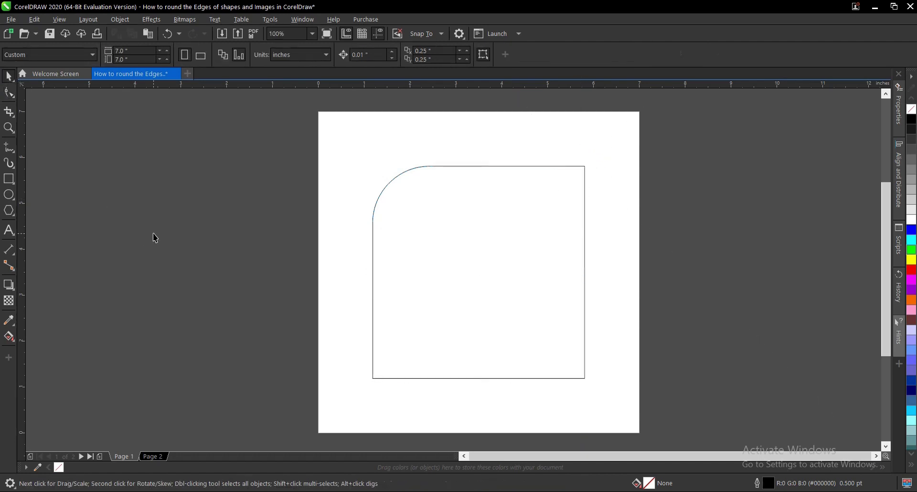
pyautogui.click(161, 456)
pyautogui.click(452, 312)
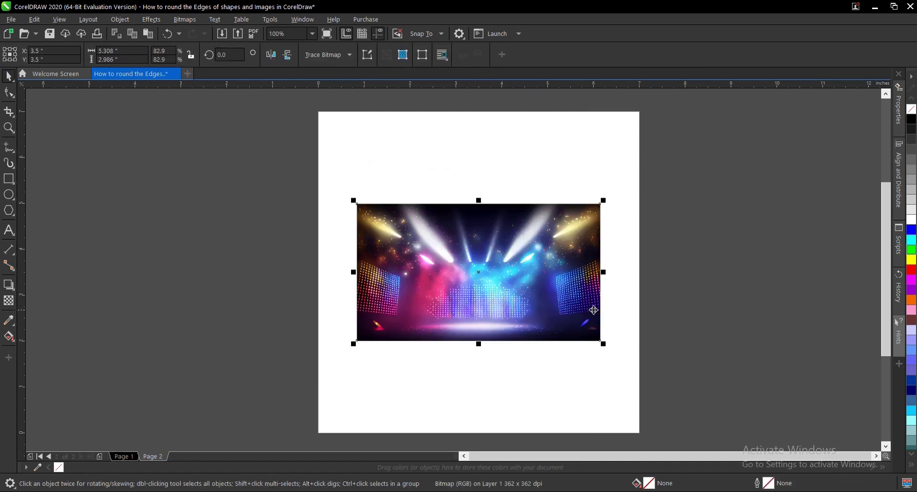
pyautogui.click(655, 306)
pyautogui.click(433, 275)
pyautogui.click(666, 272)
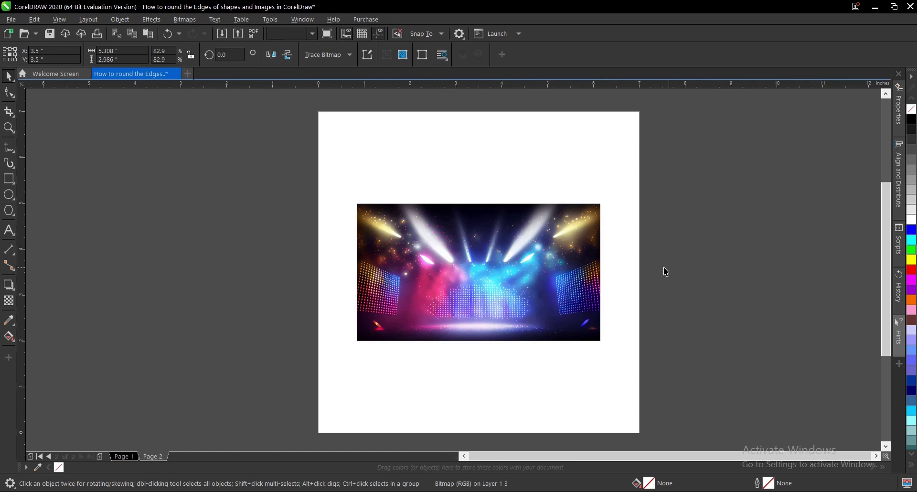
pyautogui.click(416, 222)
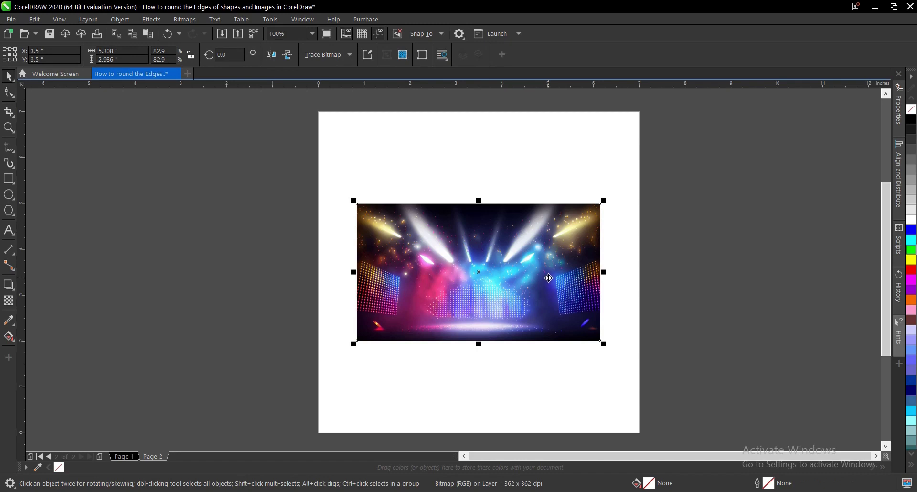
# Draw a 5.308 × 2.986 inch rectangle matching the stage-lights photo and move it left of the page.
pyautogui.click(9, 179)
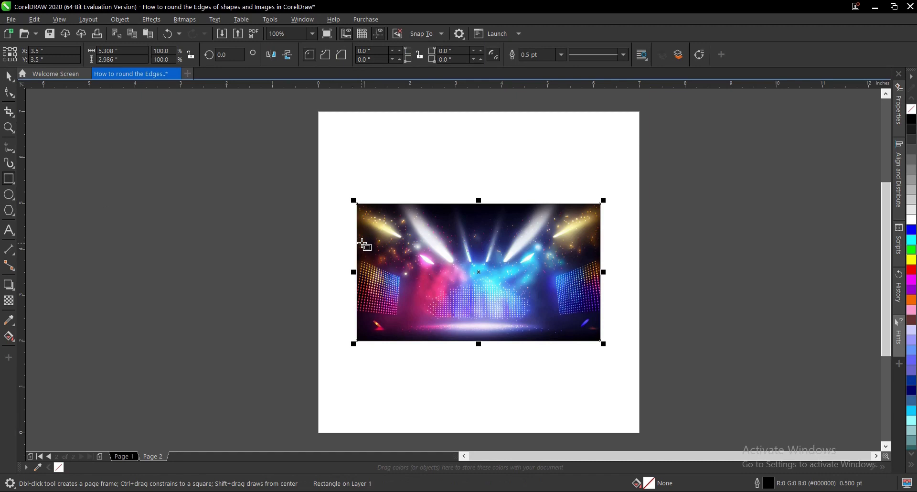
pyautogui.press('space')
pyautogui.moveTo(486, 268); pyautogui.dragTo(260, 270)
pyautogui.click(224, 263)
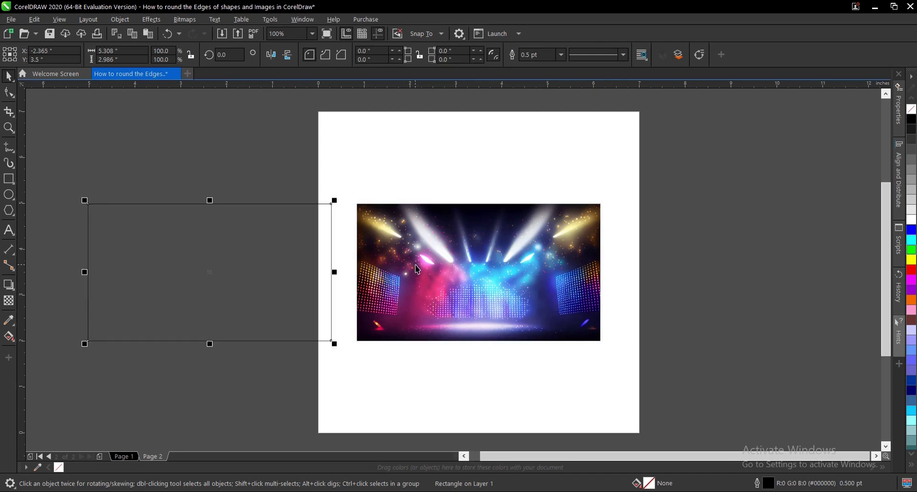
pyautogui.click(444, 244)
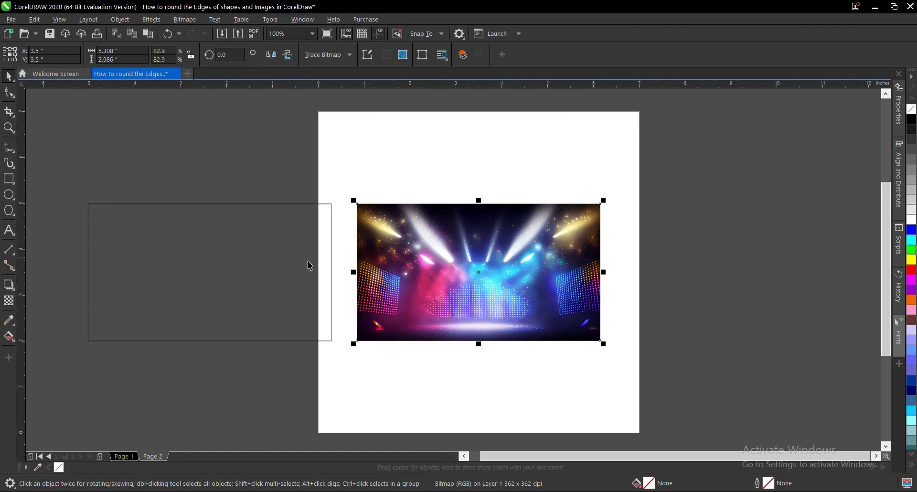
# PowerClip the stage-lights photo inside the empty rectangle and centre the result on the page.
pyautogui.rightClick(496, 228)
pyautogui.click(526, 325)
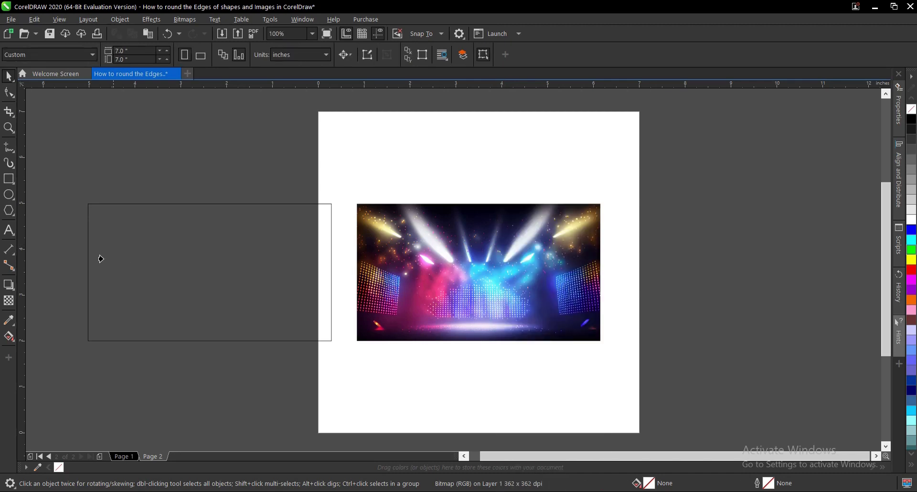
pyautogui.click(180, 258)
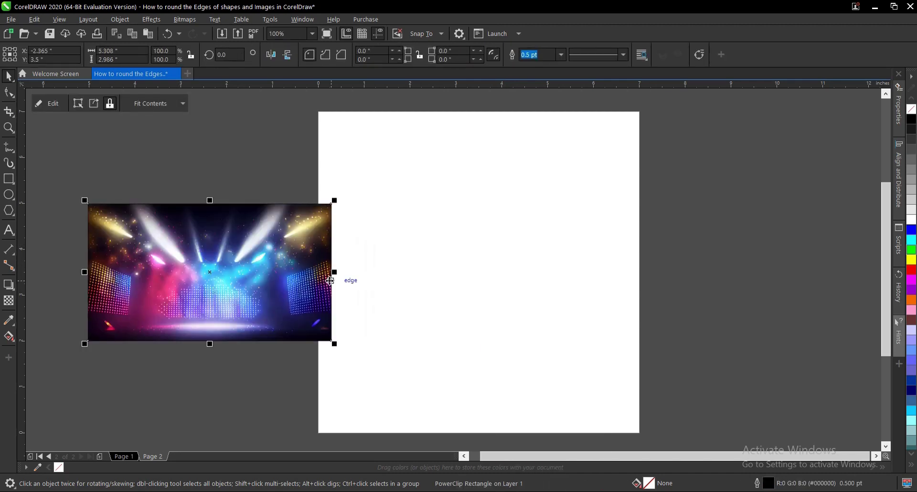
pyautogui.press('p')
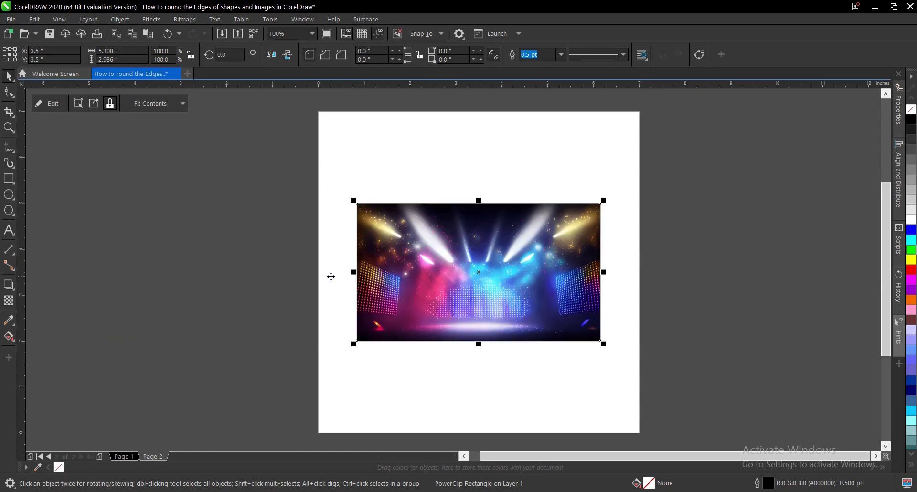
# Round all four corners of the photo frame to 0.382 inches, keep it centred, and return to Page 1.
pyautogui.click(9, 92)
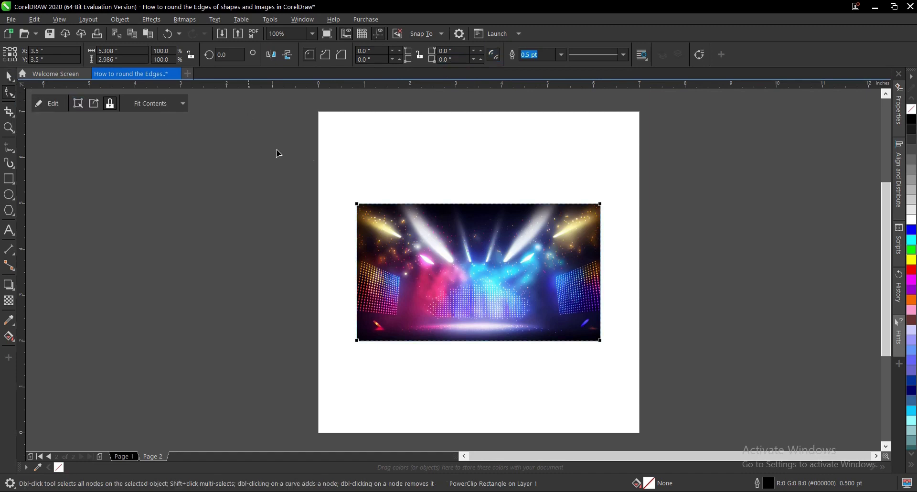
pyautogui.moveTo(359, 205); pyautogui.dragTo(375, 222)
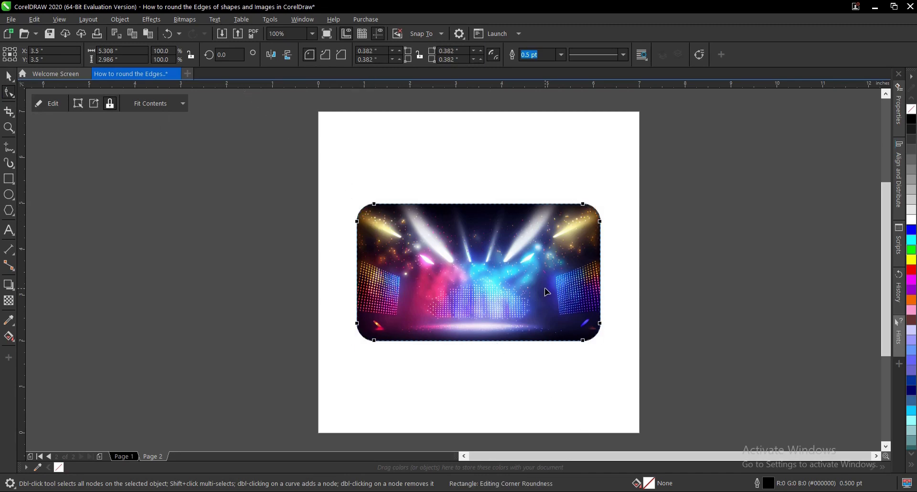
pyautogui.click(9, 75)
pyautogui.moveTo(412, 231); pyautogui.dragTo(209, 245)
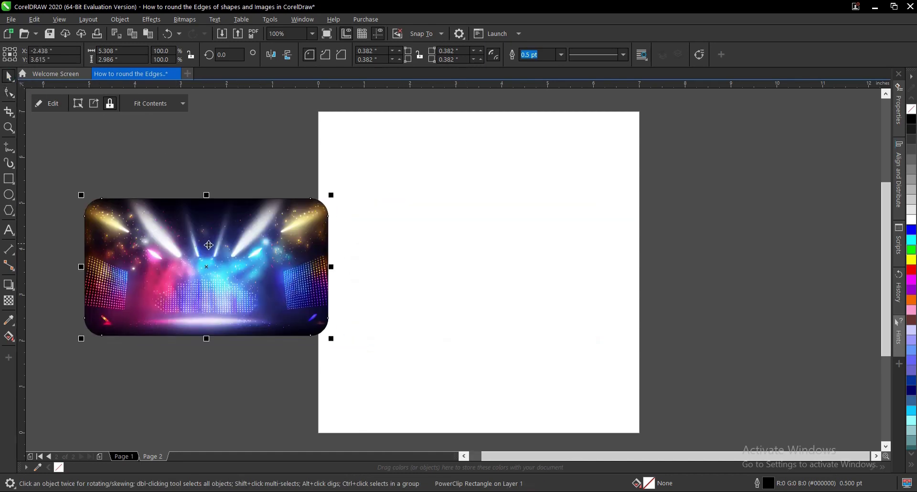
pyautogui.hotkey('ctrl', 'z')
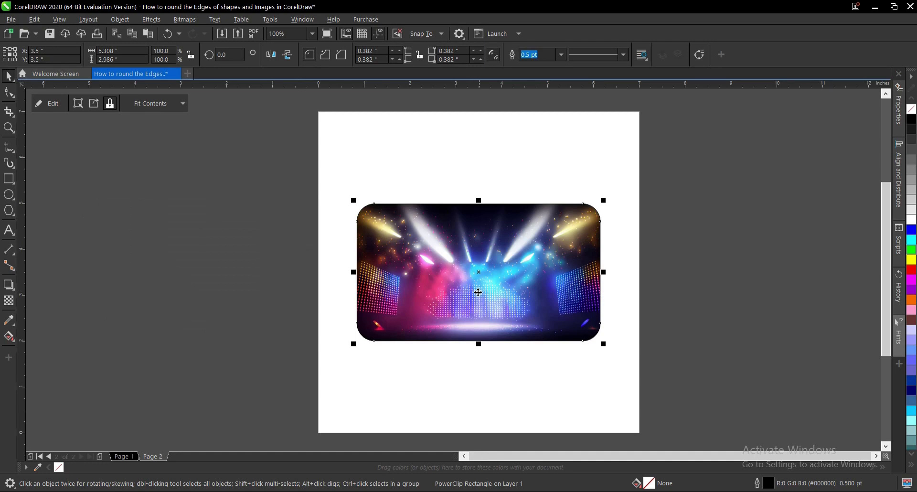
pyautogui.moveTo(489, 270); pyautogui.dragTo(191, 272)
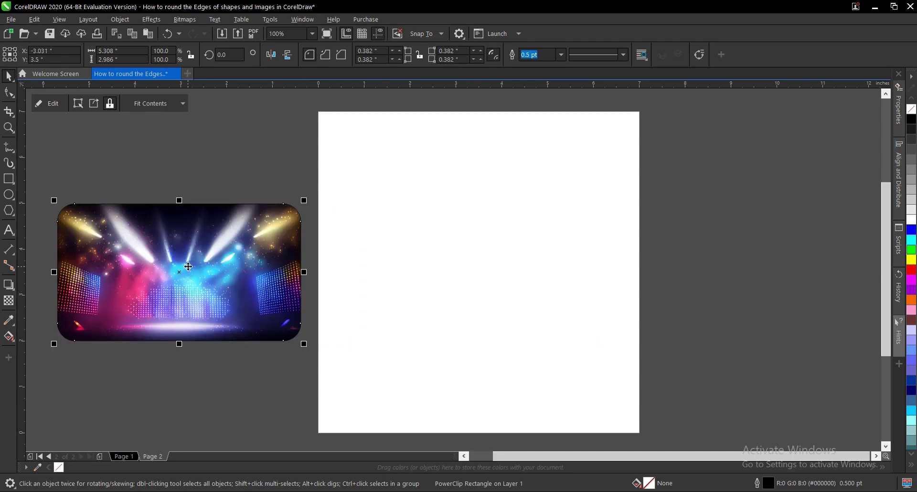
pyautogui.hotkey('ctrl', 'z')
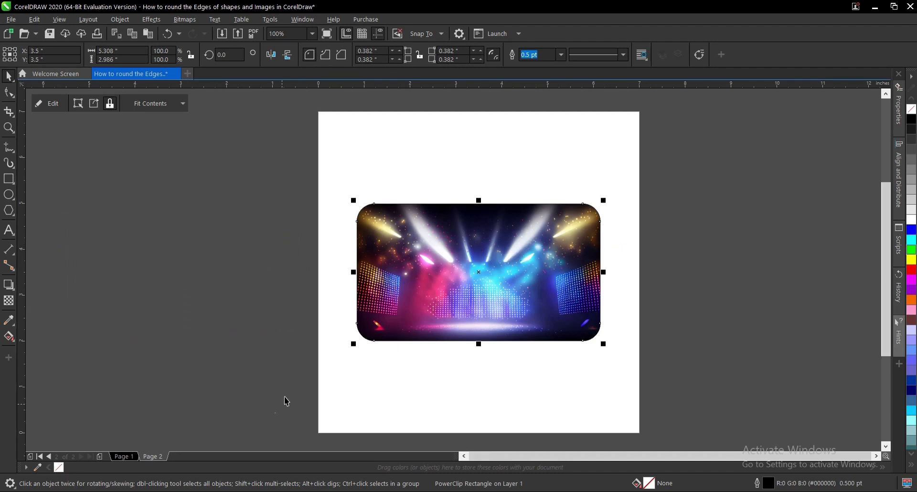
pyautogui.click(133, 459)
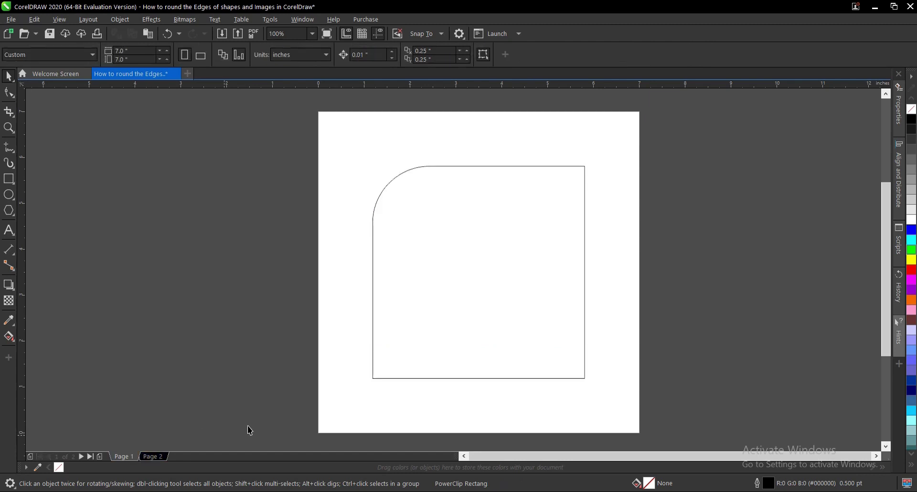
# Drag the square's top-left corner back to sharp and select the Scalloped Corner style.
pyautogui.click(492, 258)
pyautogui.click(8, 92)
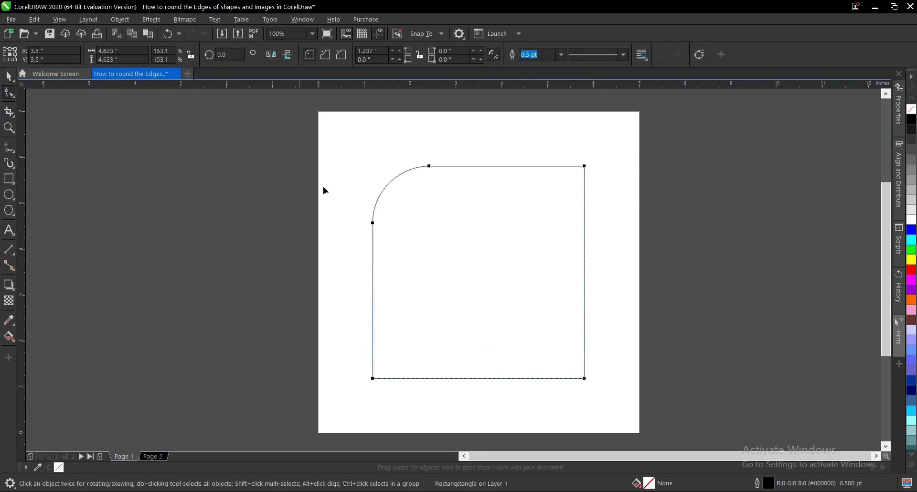
pyautogui.moveTo(373, 223); pyautogui.dragTo(358, 121)
pyautogui.press('space')
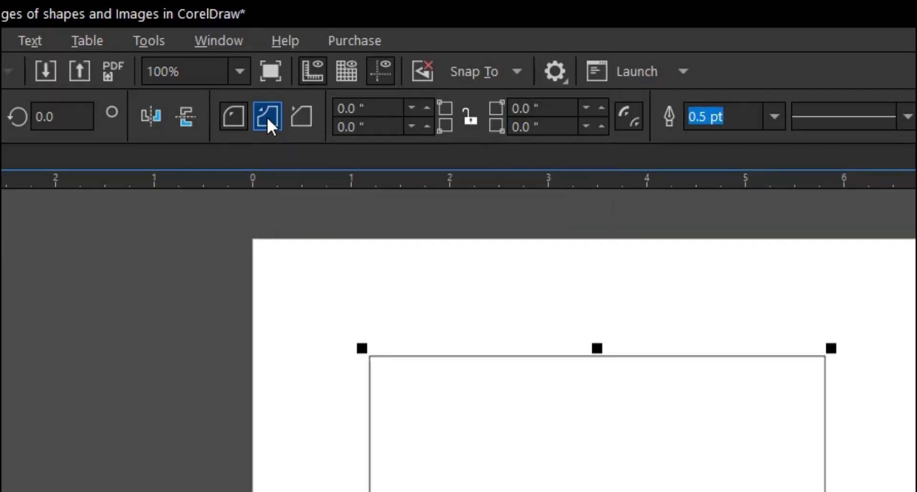
pyautogui.click(267, 116)
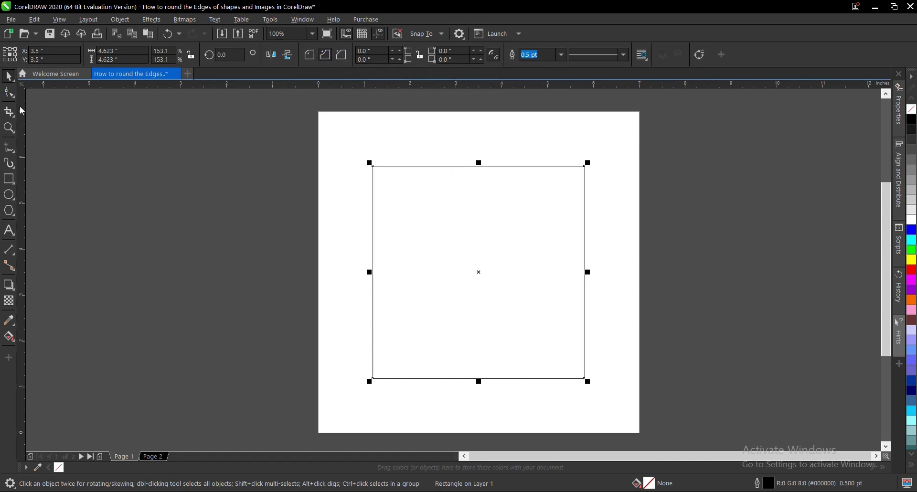
# Try scalloped and then chamfered top-left corners on the square, undoing each.
pyautogui.click(8, 92)
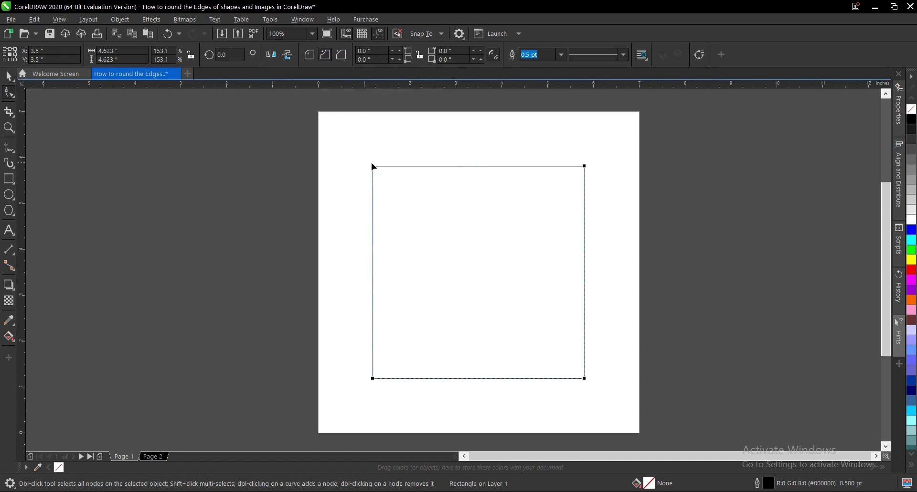
pyautogui.moveTo(374, 167); pyautogui.dragTo(361, 241)
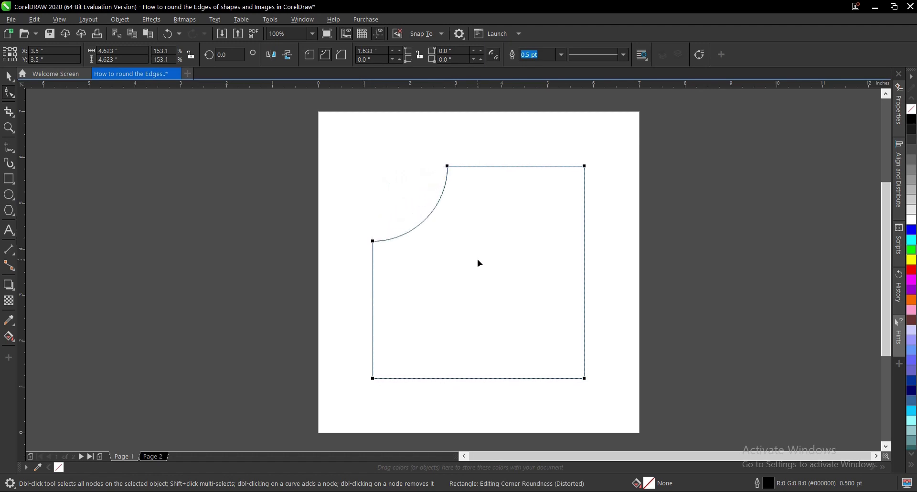
pyautogui.hotkey('ctrl', 'z')
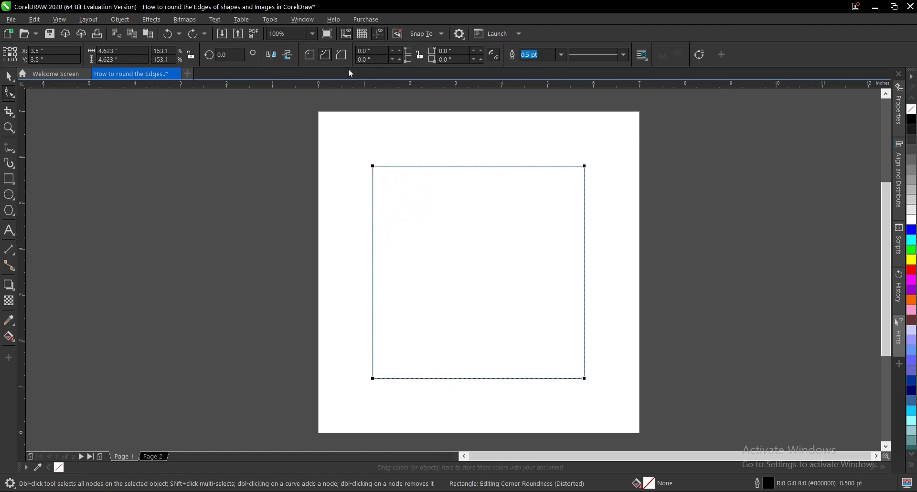
pyautogui.click(341, 55)
pyautogui.moveTo(373, 165); pyautogui.dragTo(337, 293)
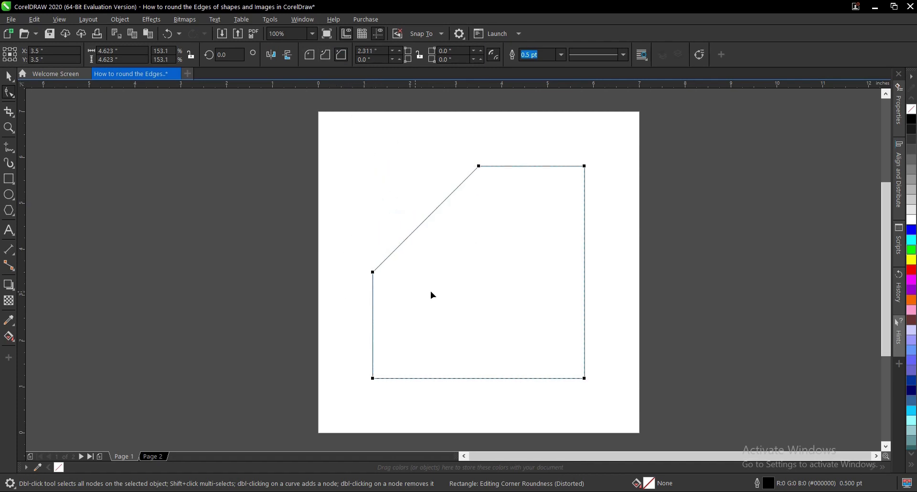
pyautogui.hotkey('ctrl', 'z')
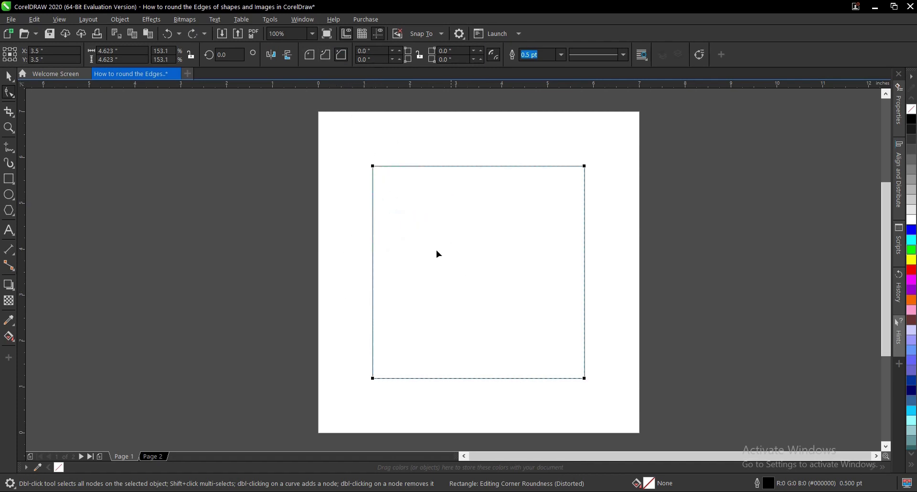
# Switch back to Round Corner and round the top-left corner to 1.237 inches.
pyautogui.click(309, 54)
pyautogui.moveTo(373, 167); pyautogui.dragTo(398, 234)
pyautogui.click(8, 76)
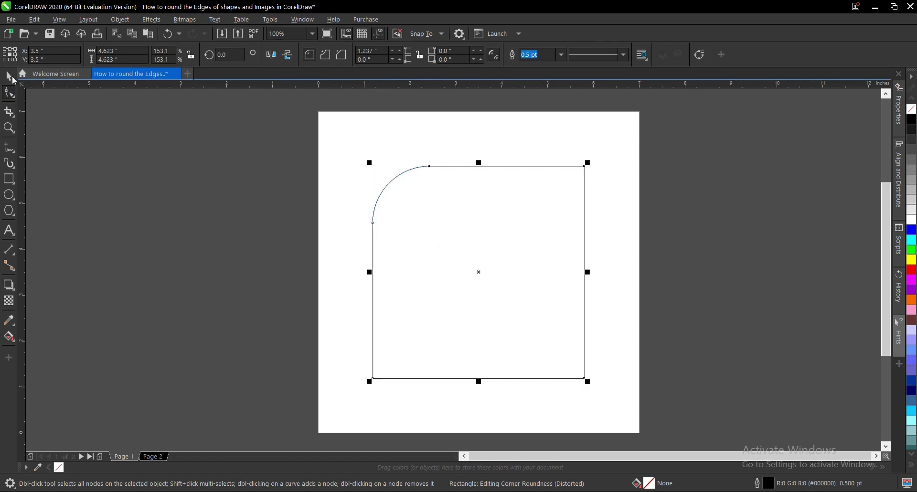
pyautogui.click(271, 236)
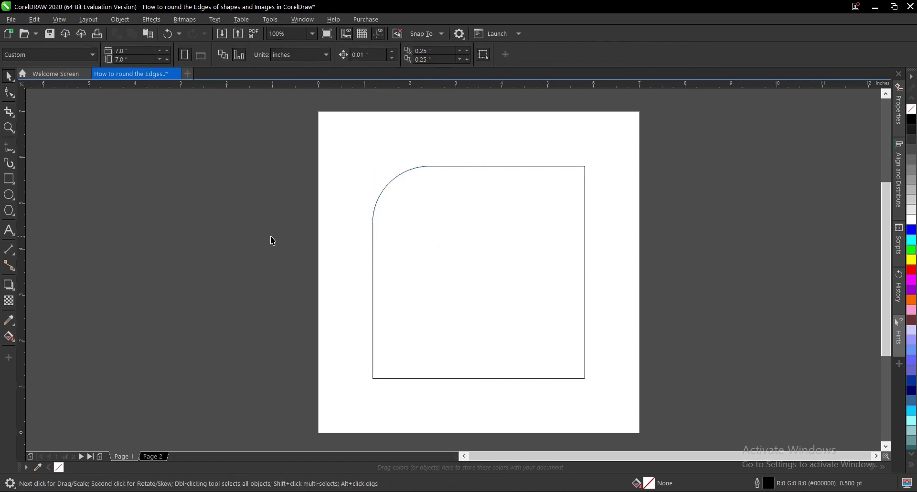